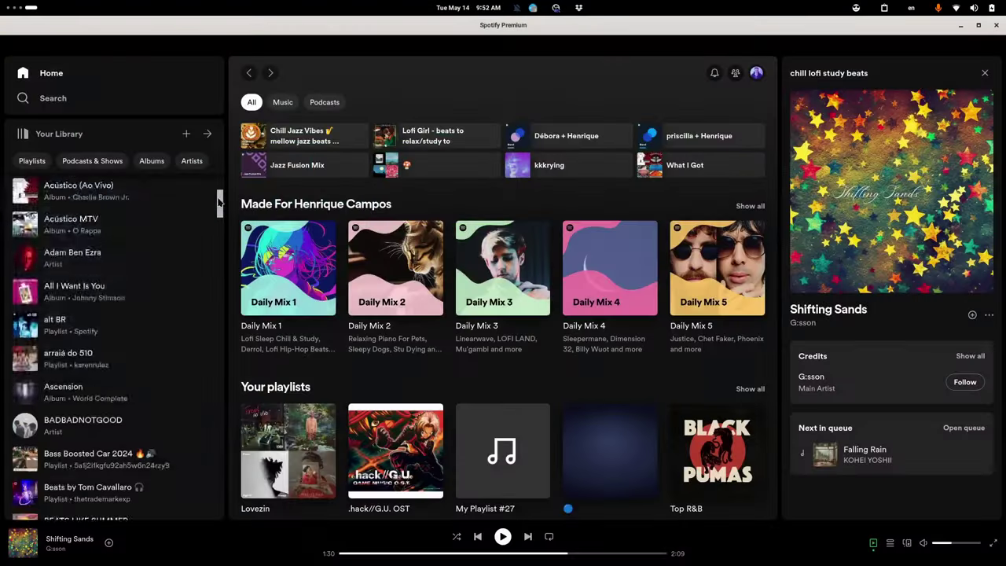
pyautogui.moveTo(218, 244); pyautogui.dragTo(219, 355)
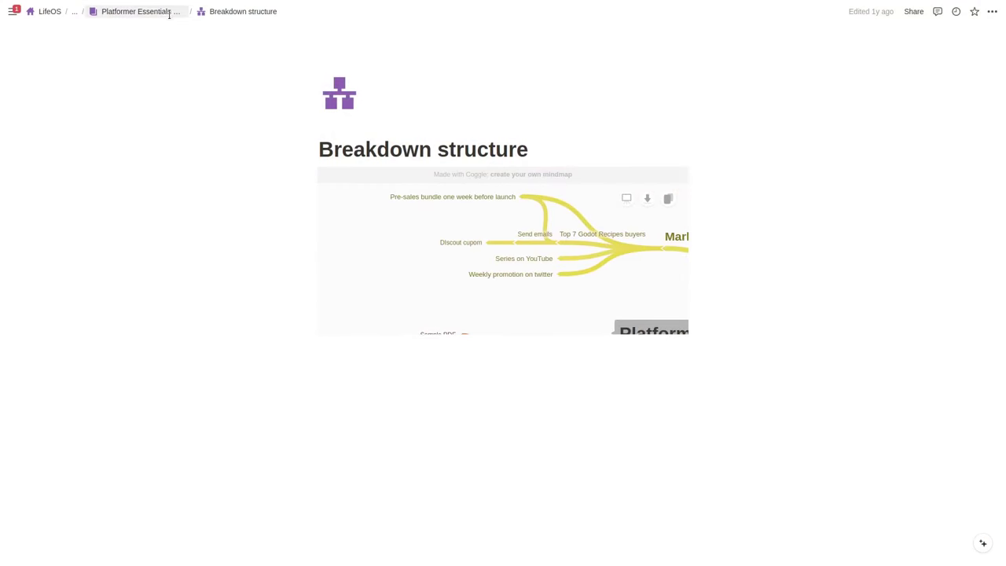
# Open the Platformer Essentials Cookbook's Sales page and scroll down to its transactions table
pyautogui.click(140, 12)
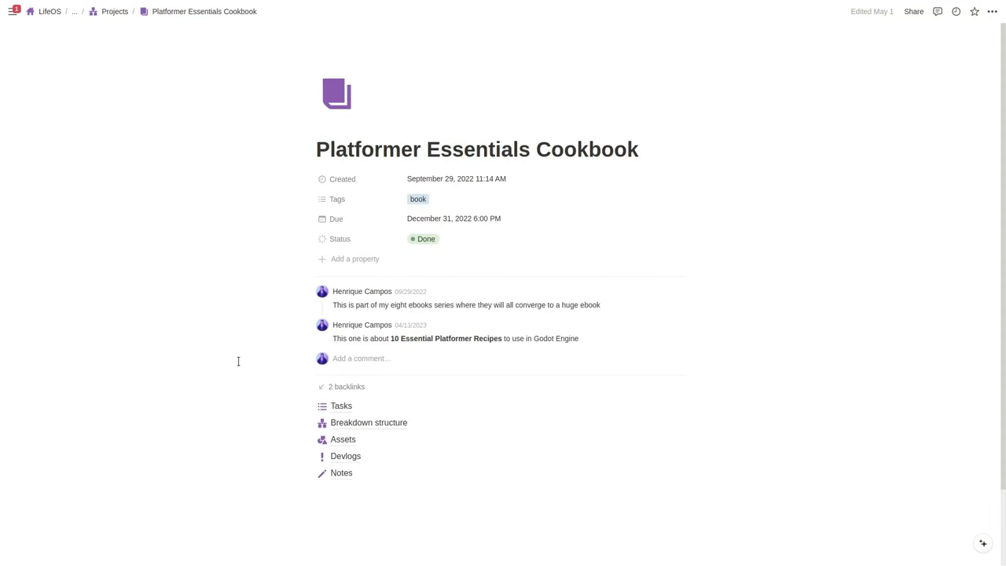
pyautogui.click(336, 404)
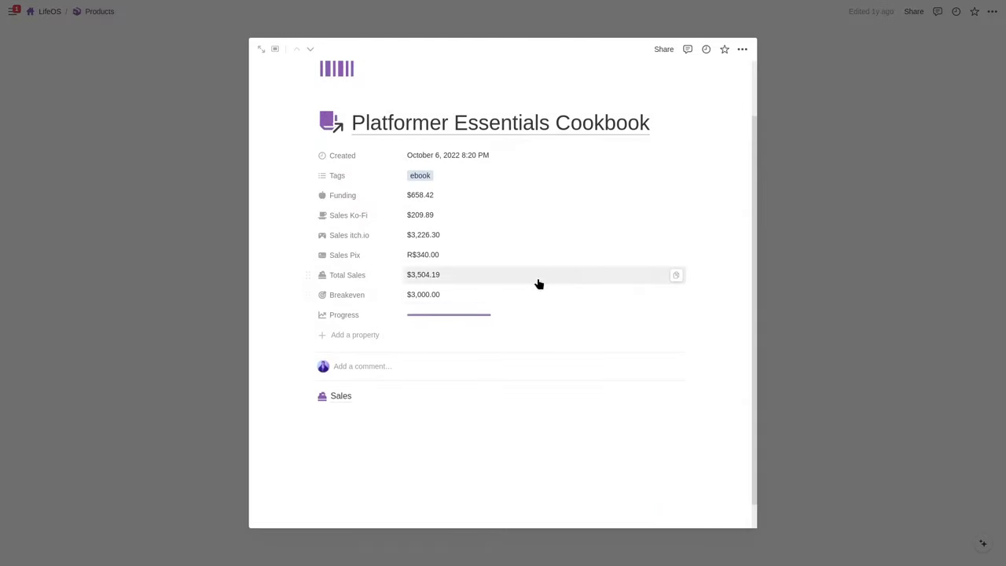
pyautogui.click(341, 397)
pyautogui.scroll(-3, 995, 154)
pyautogui.scroll(-3, 995, 153)
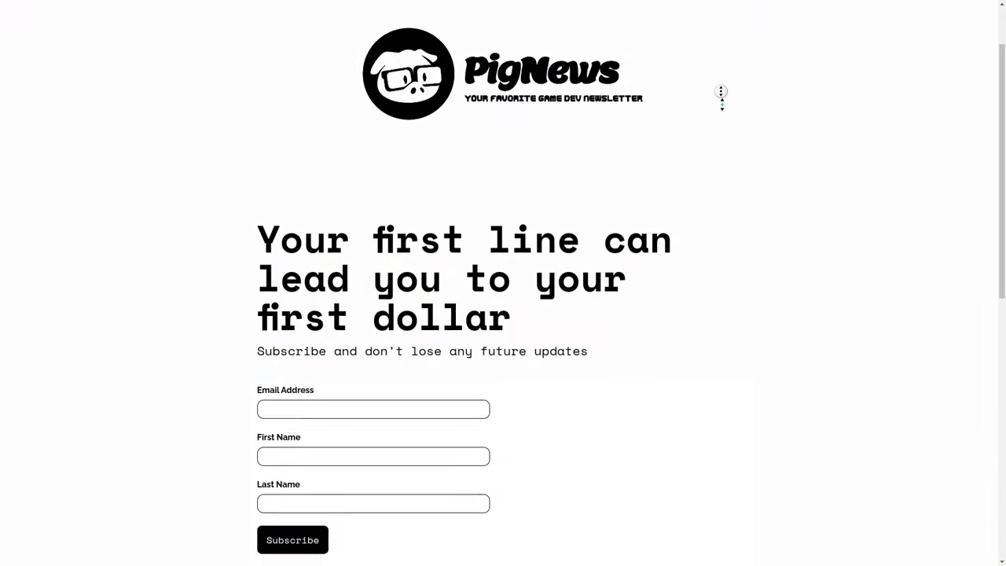
pyautogui.scroll(-2, 360, 325)
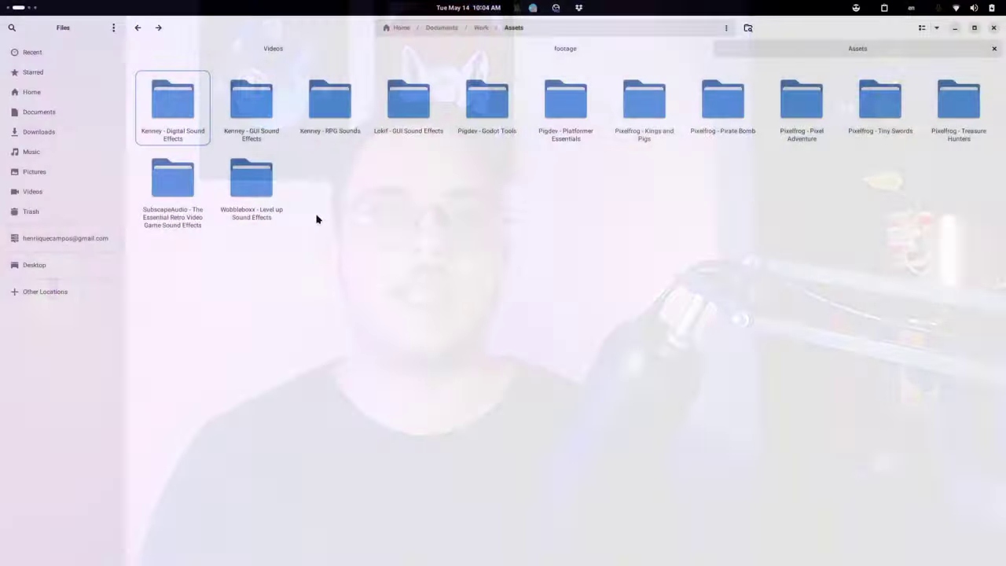
# In the Kenney - Digital Sound Effects folder, select laser1 through laser9 and right-click them
pyautogui.doubleClick(191, 117)
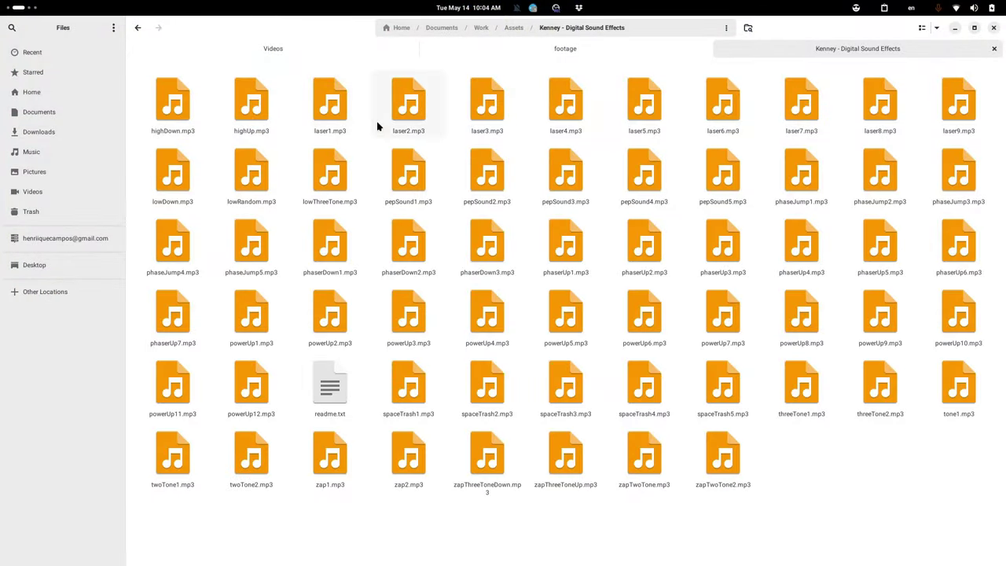
pyautogui.keyDown('shift'); pyautogui.click(932, 116); pyautogui.keyUp('shift')
pyautogui.rightClick(359, 102)
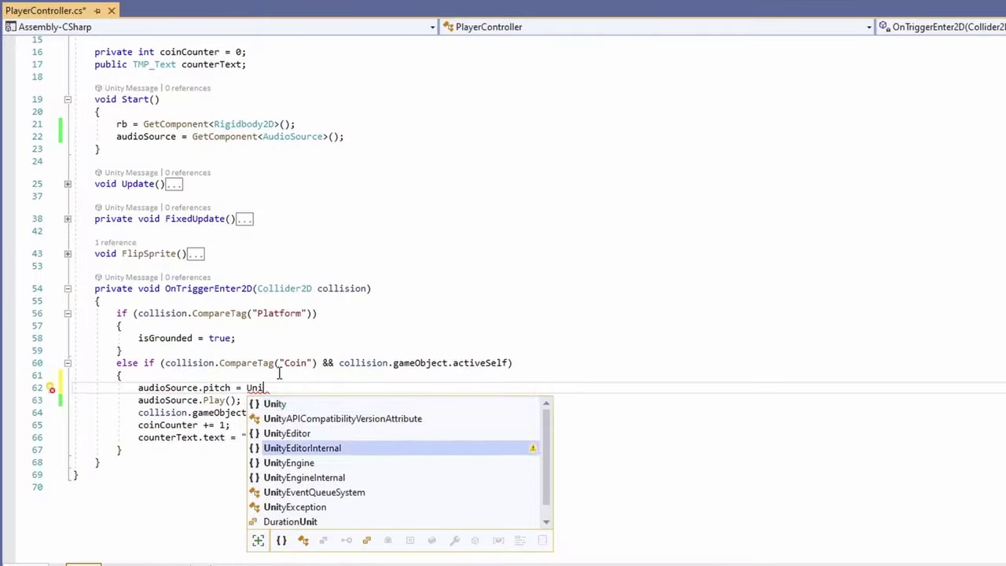
# Finish line 62 as audioSource.pitch = UnityEngine.Random.Range(1f, 1.5f);
pyautogui.write('tyEngine.')
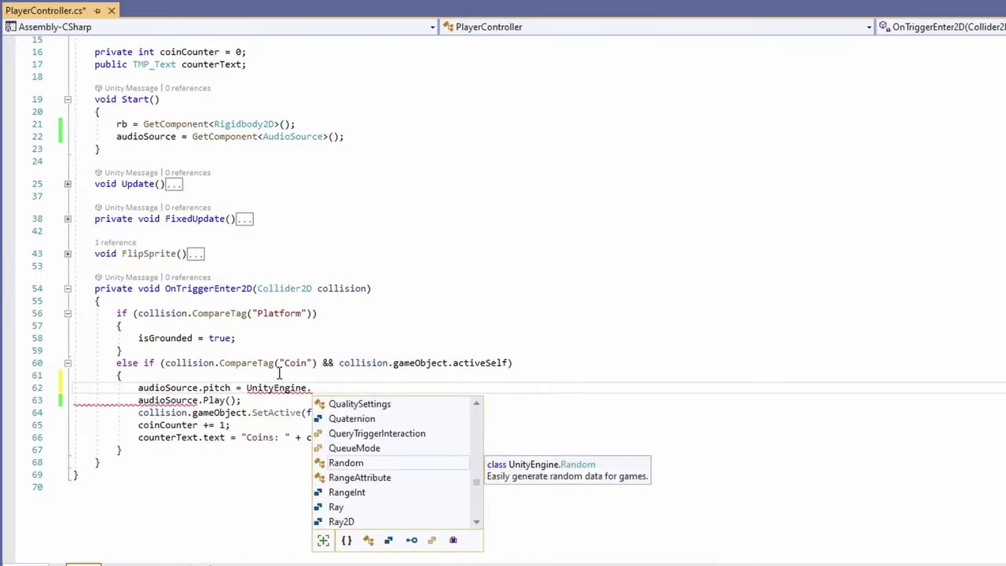
pyautogui.write('Random.Range(1f')
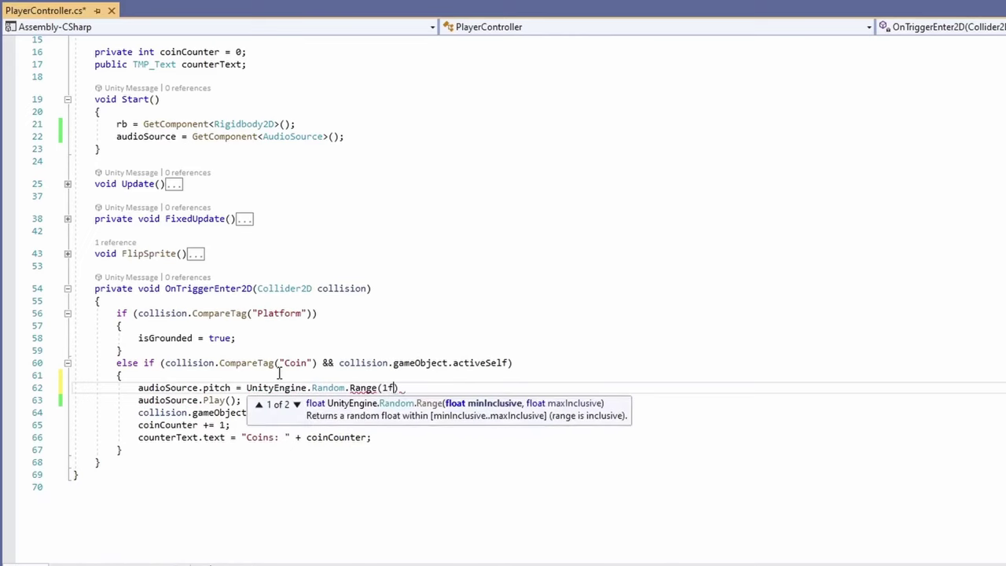
pyautogui.write(' 1.5f);')
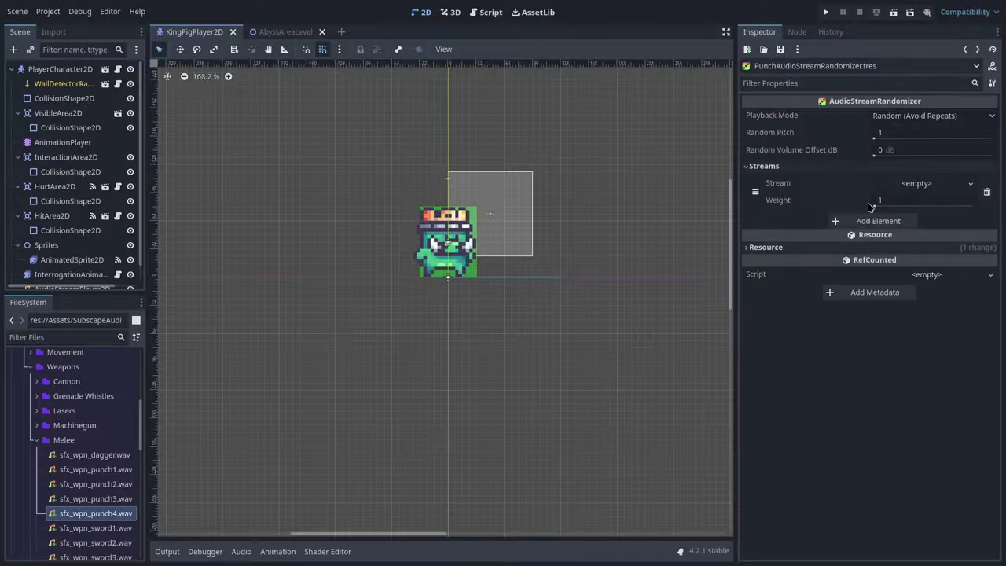
# Add stream slots to the punch randomizer and fill them with the punch sound files
pyautogui.click(871, 218)
pyautogui.click(867, 258)
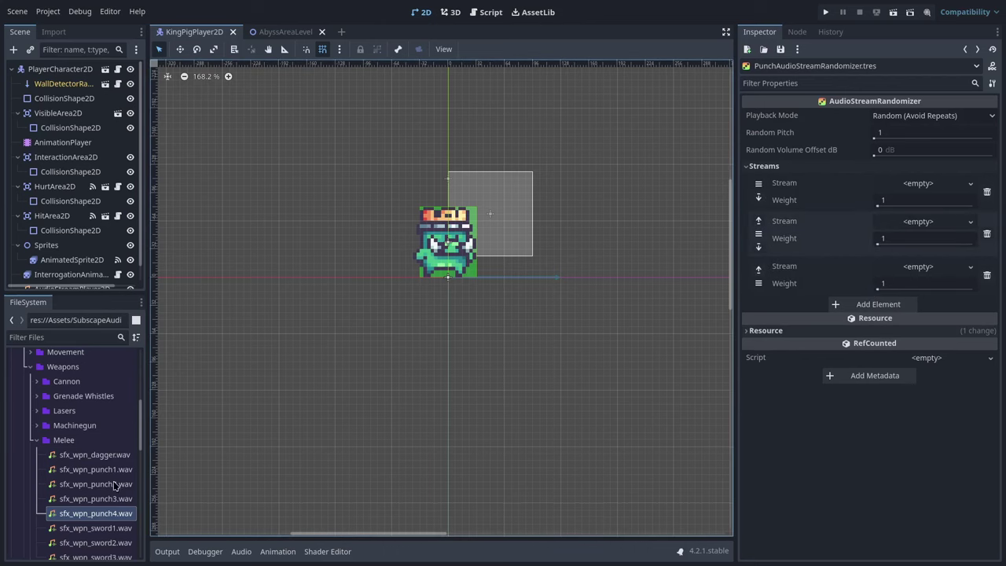
pyautogui.moveTo(873, 197); pyautogui.dragTo(918, 187)
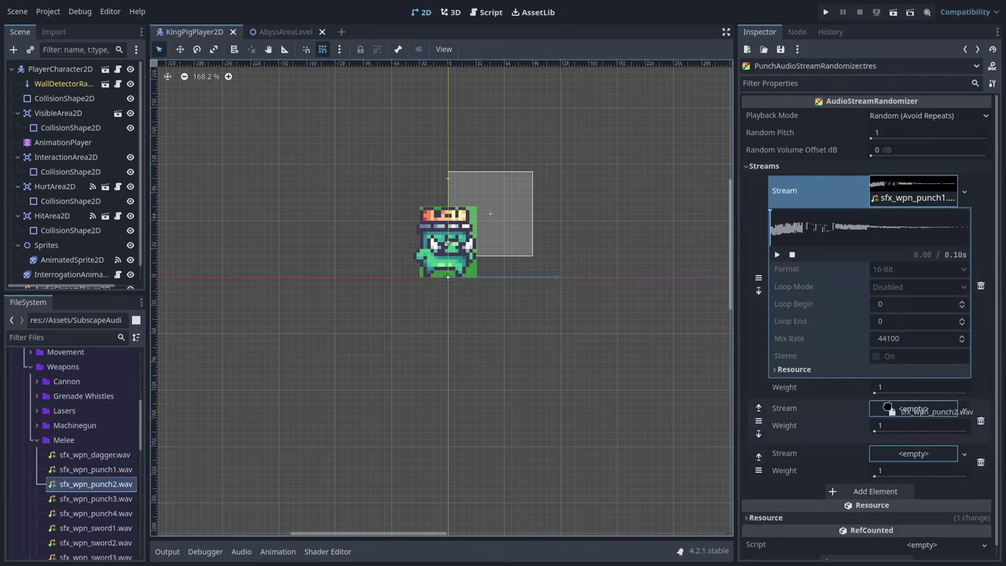
pyautogui.moveTo(888, 408); pyautogui.dragTo(890, 409)
pyautogui.scroll(-5, 865, 354)
pyautogui.moveTo(95, 499); pyautogui.dragTo(782, 431)
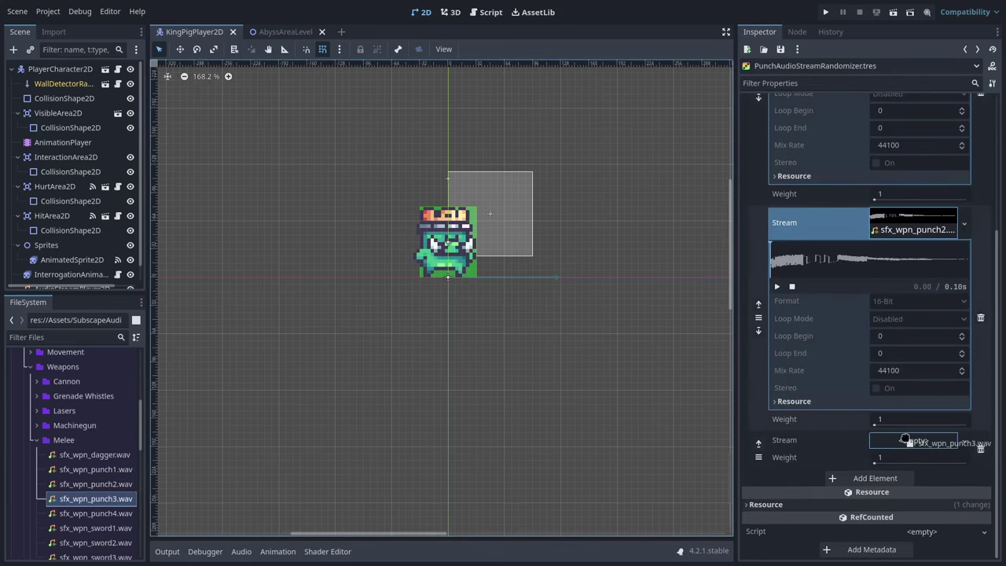
pyautogui.moveTo(906, 441); pyautogui.dragTo(906, 441)
pyautogui.scroll(10, 864, 315)
# Set the randomizer's Random Pitch to 1.2 and Playback Mode to Random
pyautogui.click(902, 132)
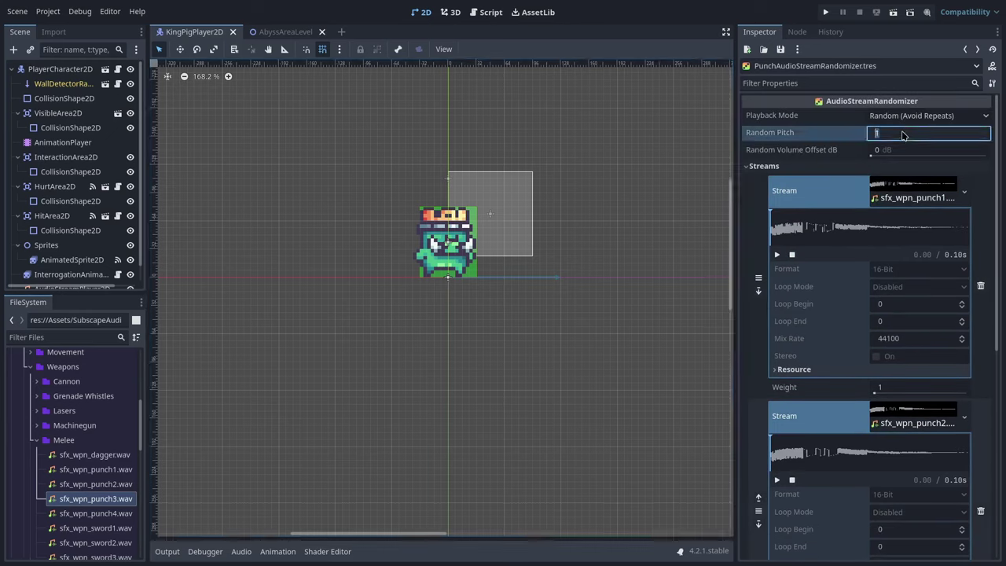
pyautogui.write('1.2')
pyautogui.press('Return')
pyautogui.click(988, 115)
pyautogui.click(947, 146)
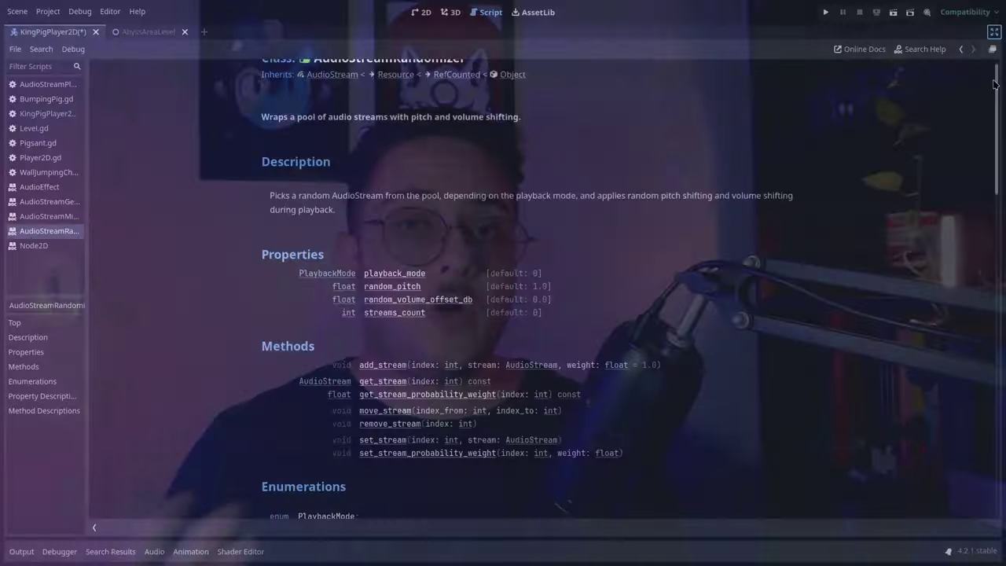
# Scroll the AudioStreamRandomizer docs to the playback mode enumerations and clear the text selection
pyautogui.scroll(-5, 403, 330)
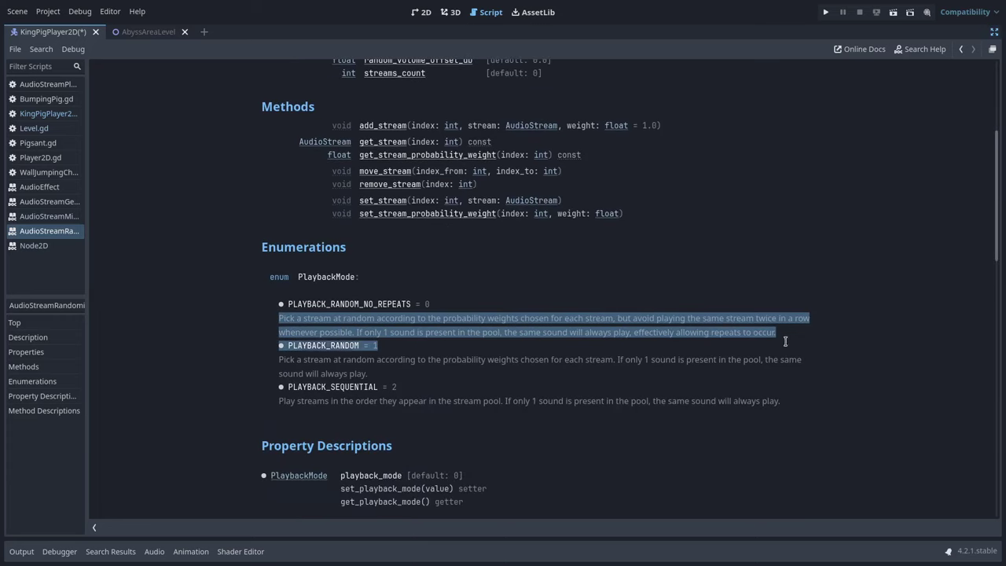
pyautogui.click(775, 402)
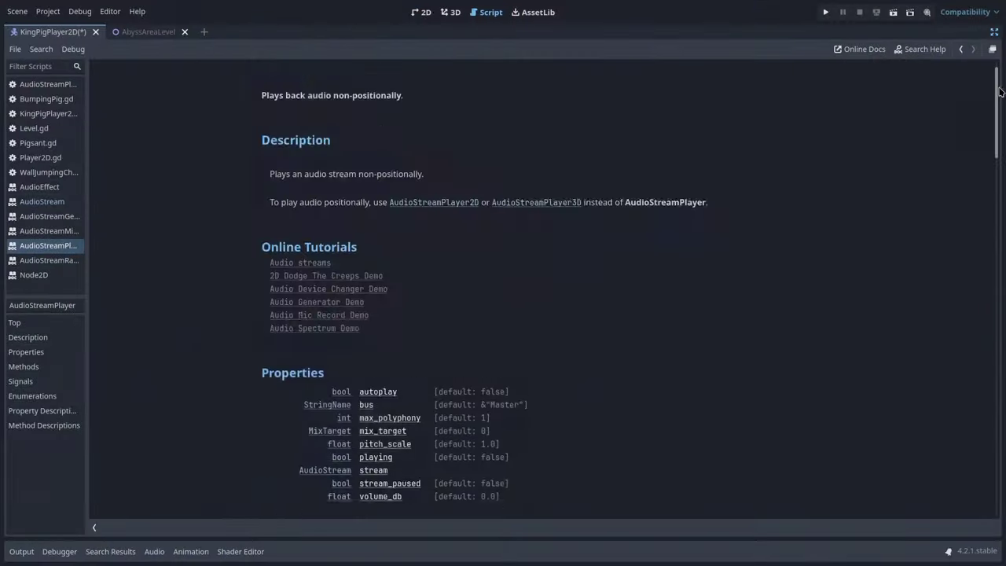
# Adjust the dock to reveal the AudioStreamPlayer2D's signals list, including finished()
pyautogui.moveTo(1000, 91); pyautogui.dragTo(1001, 152)
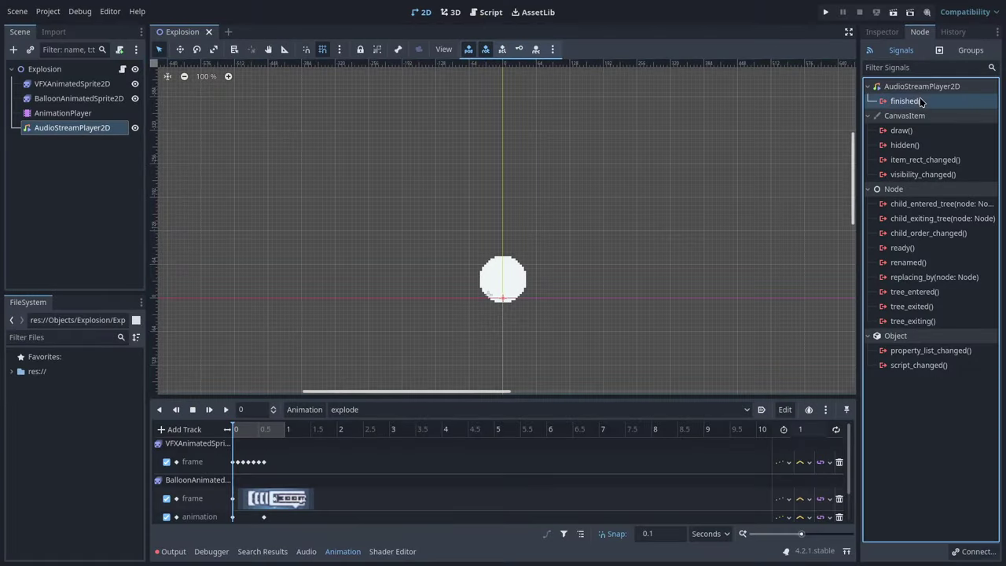
# Connect the AudioStreamPlayer2D finished signal to a new handler in Explosion.gd and save the script
pyautogui.doubleClick(922, 102)
pyautogui.click(568, 410)
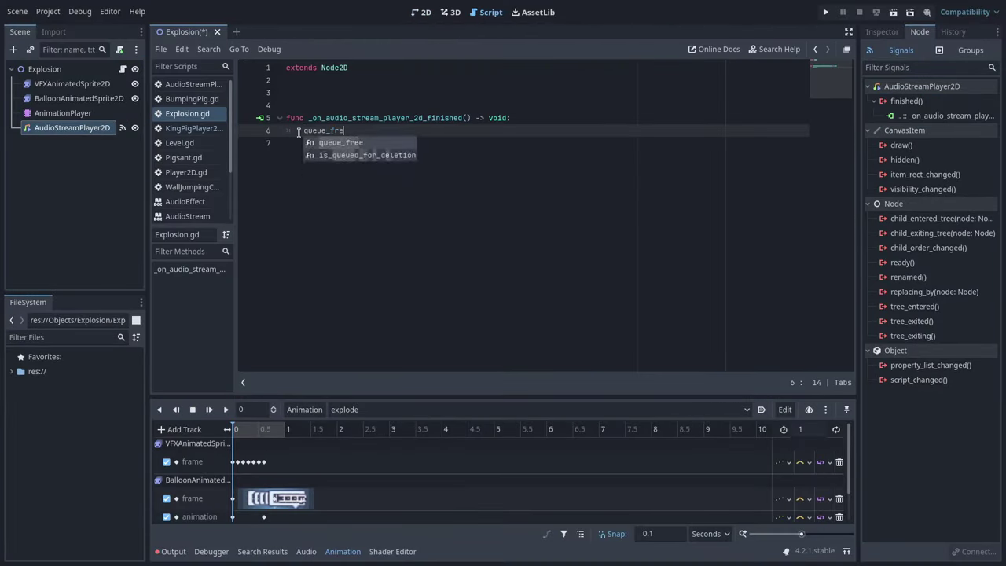
pyautogui.hotkey('ctrl', 's')
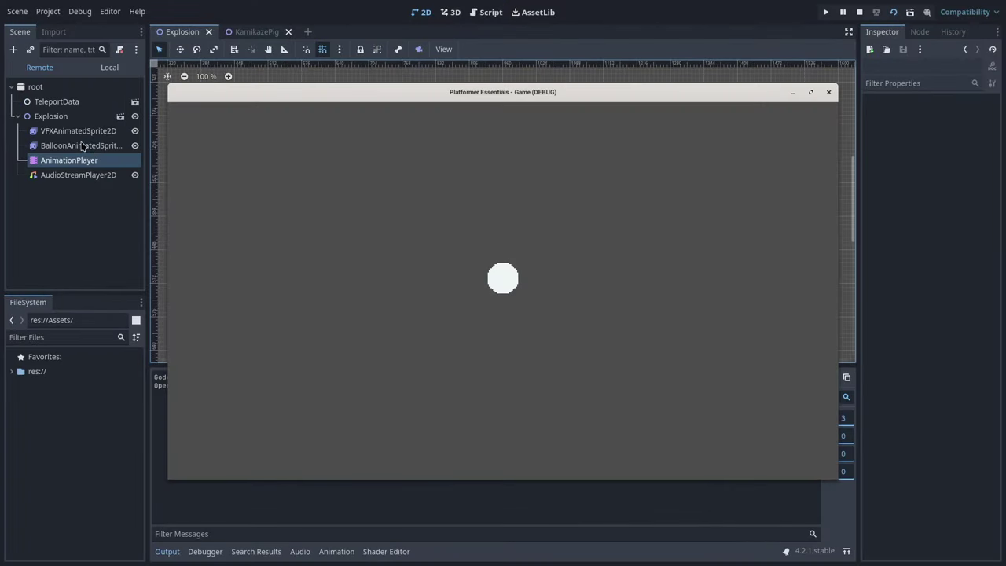
# Inspect the balloon sprite and AnimationPlayer in the running game's remote scene tree
pyautogui.click(82, 147)
pyautogui.click(79, 160)
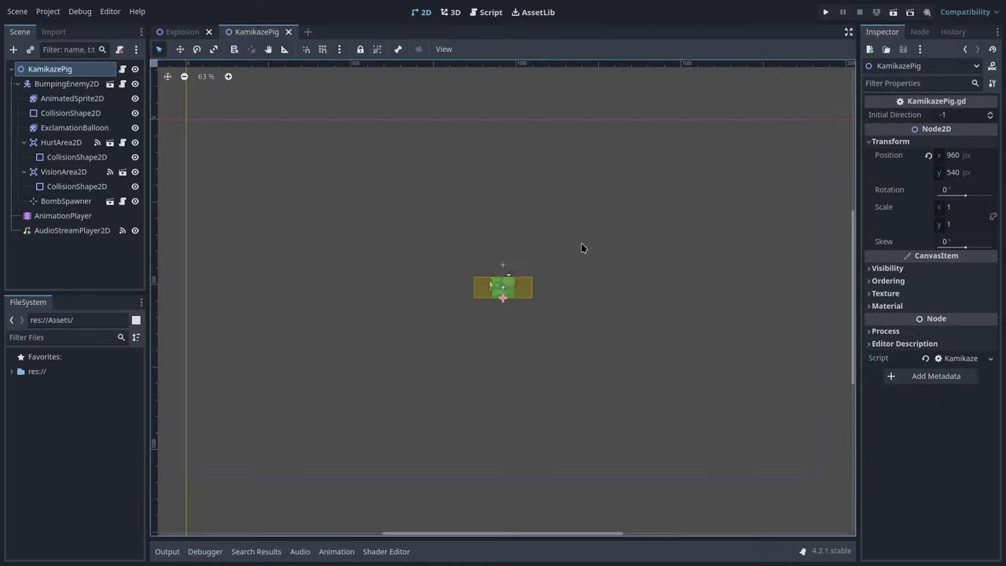
# Run the KamikazePig scene and inspect the pig's AnimationPlayer in the remote tree
pyautogui.click(893, 13)
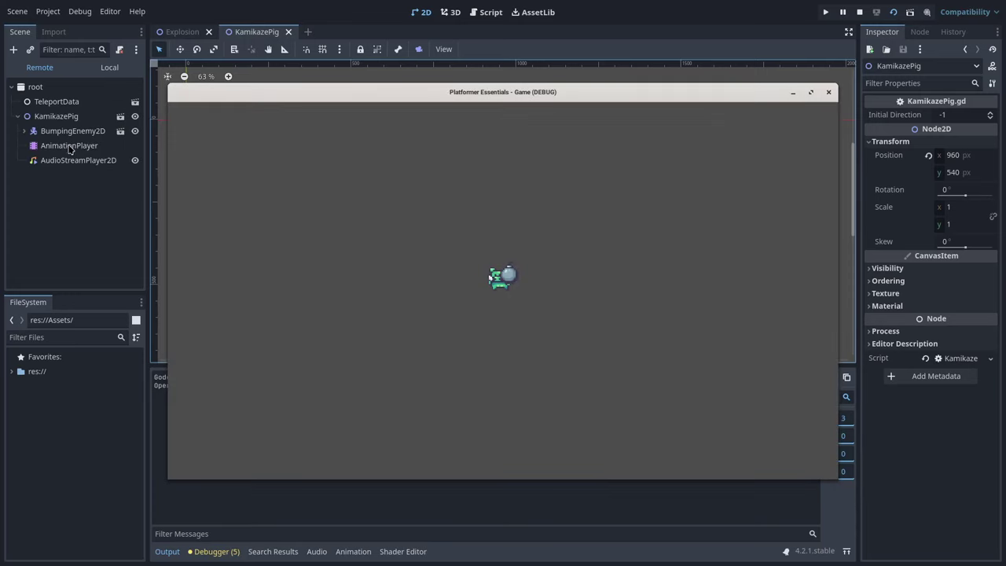
pyautogui.click(69, 147)
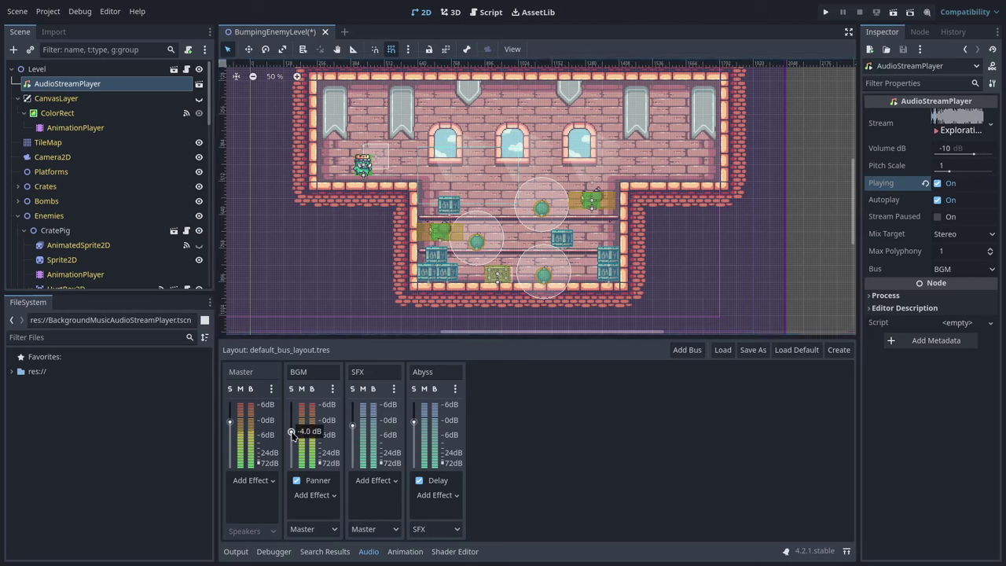
# Select an AudioStreamPlayer2D in the level, then open the Recording with microphone docs page
pyautogui.scroll(-4, 146, 204)
pyautogui.click(125, 200)
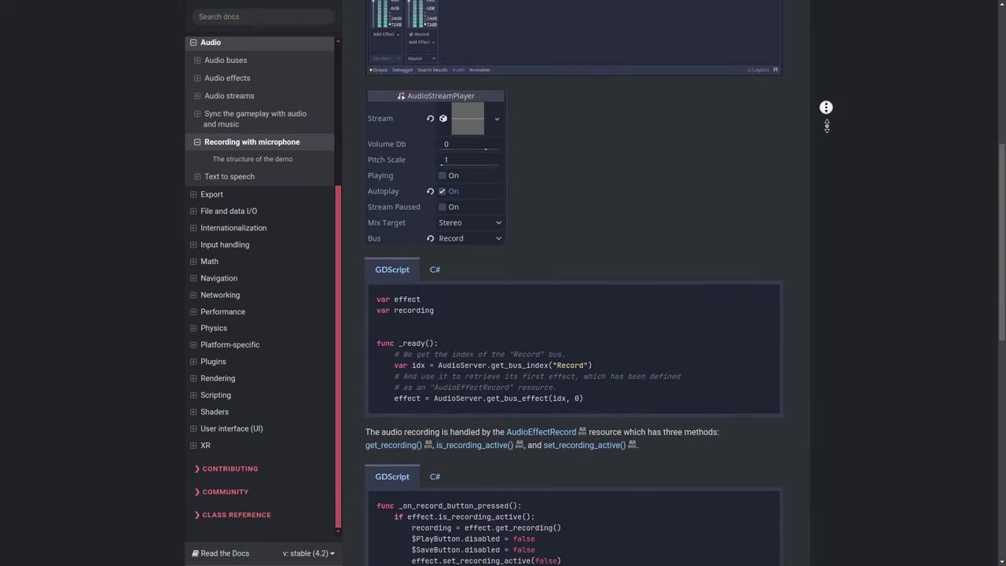
pyautogui.middleClick(563, 269)
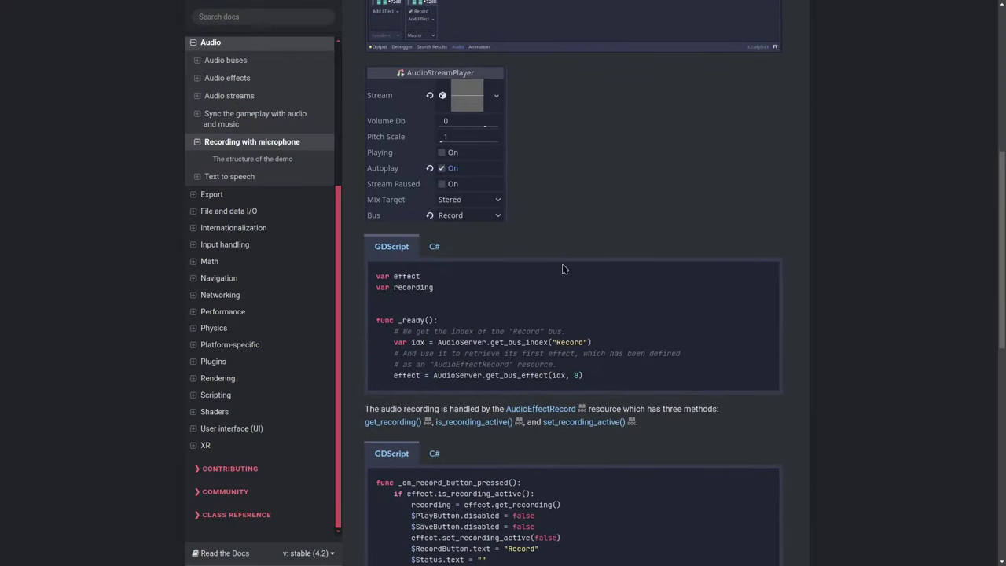